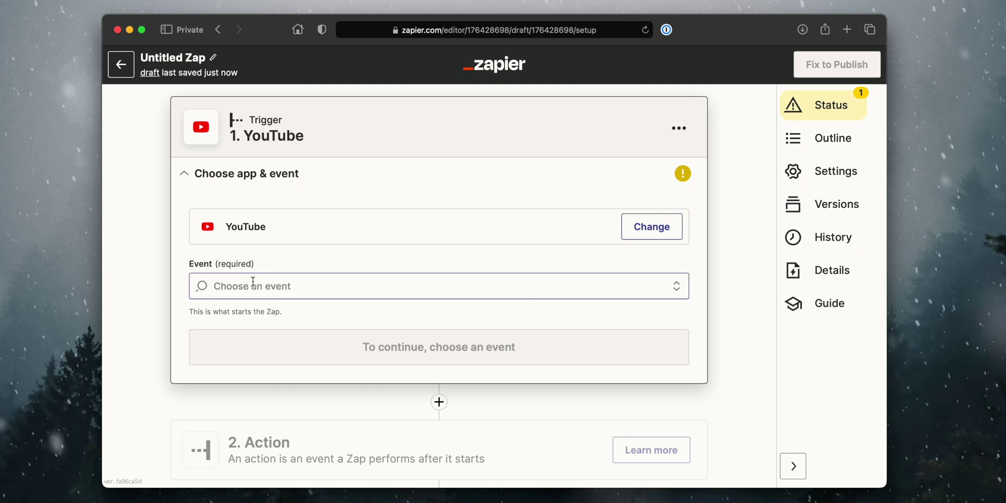
Step: Set the YouTube trigger event to New Video In Channel and connect a YouTube account
left_click(252, 283)
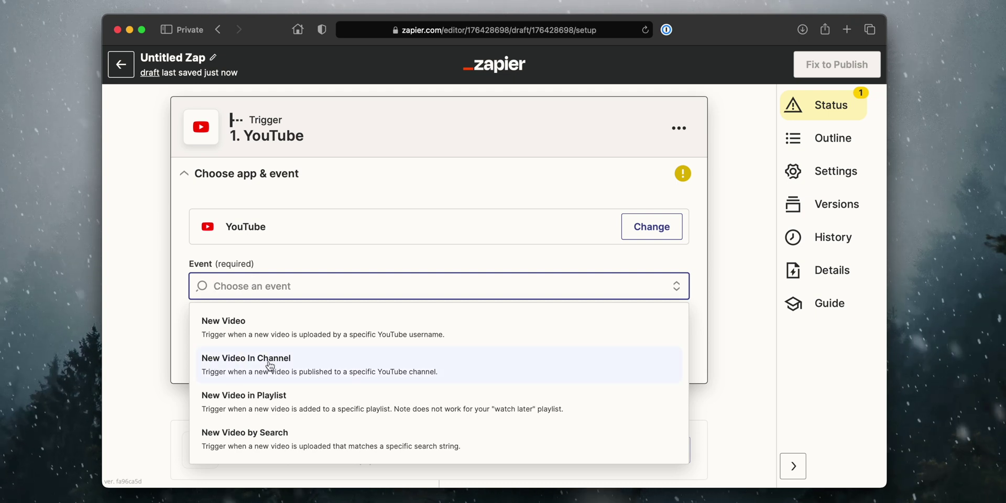
left_click(299, 364)
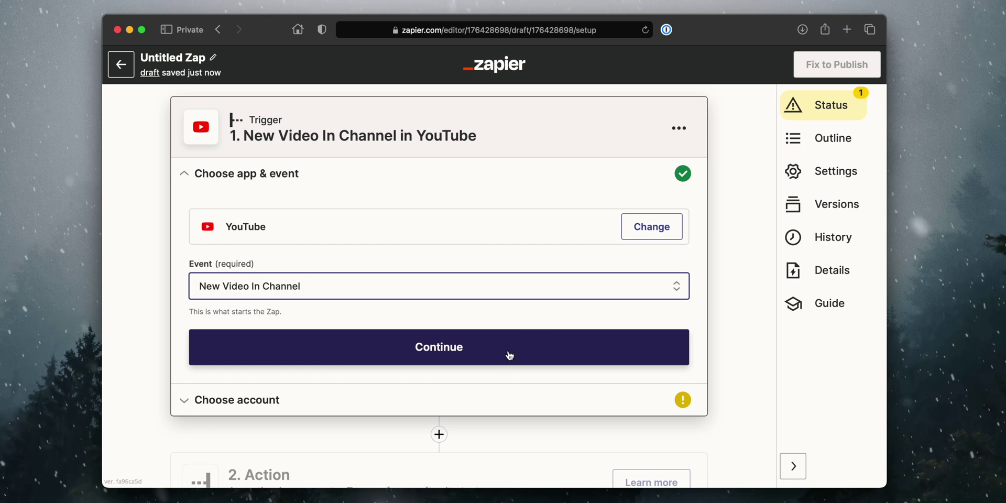
left_click(510, 355)
left_click(258, 265)
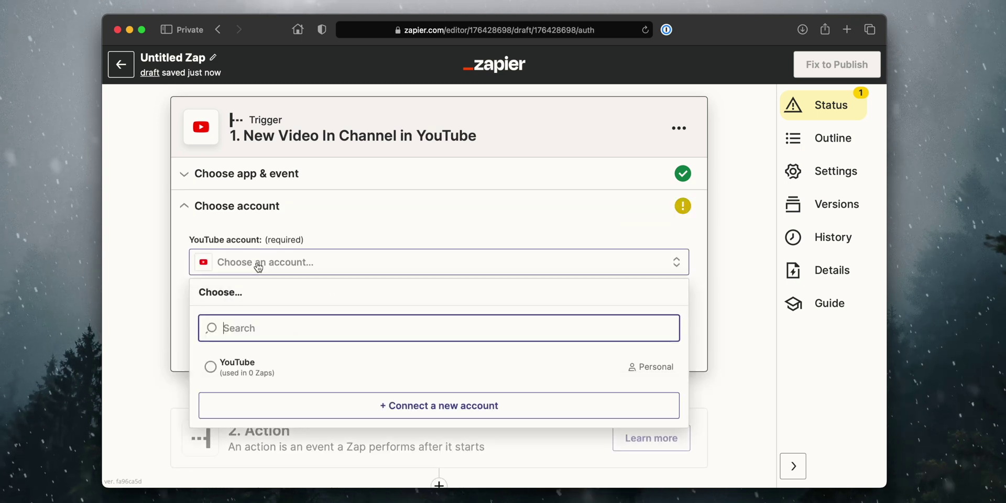
left_click(542, 409)
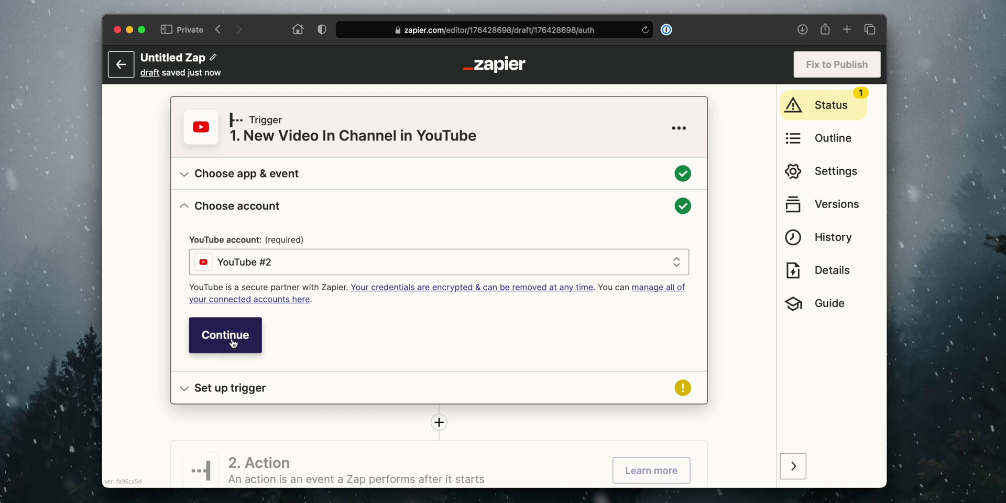
left_click(234, 339)
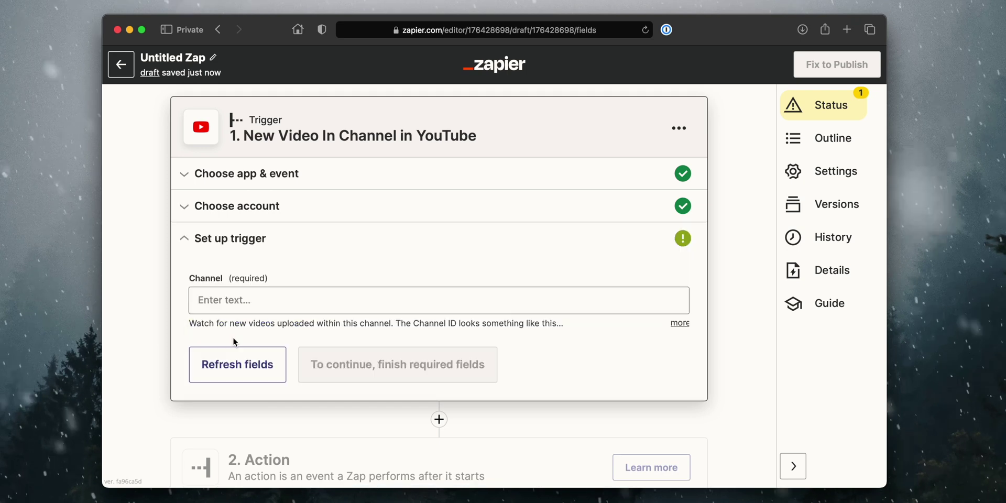
Step: Check the Channel field's help about the Channel ID, then start a new browser tab
left_click(262, 297)
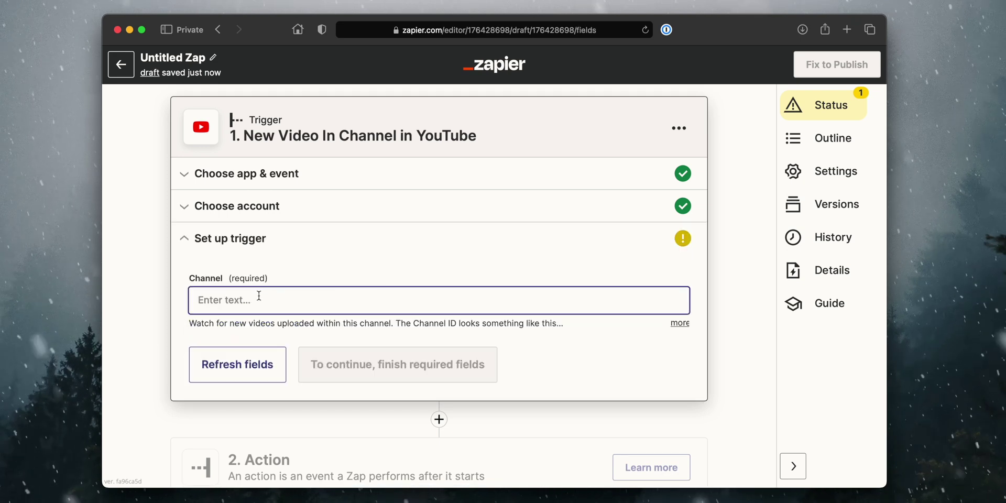
left_click_drag(430, 326, 459, 325)
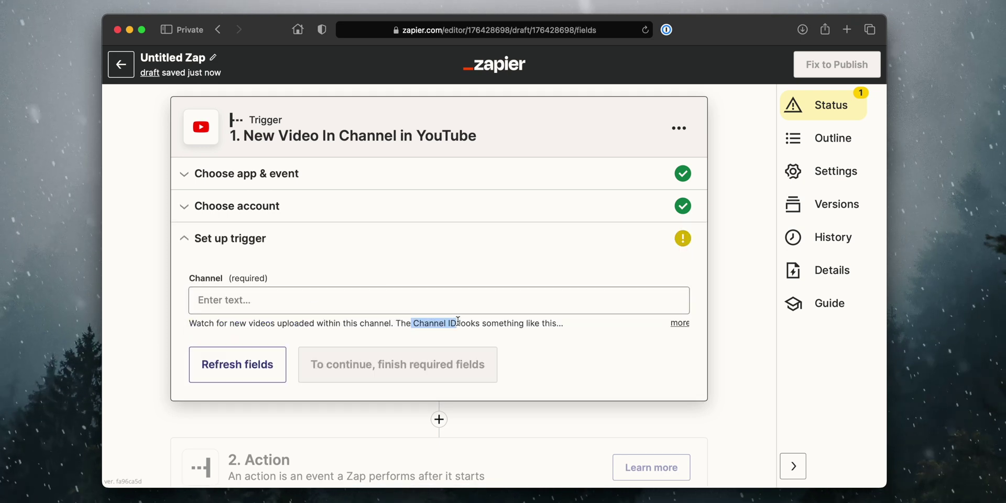
left_click(644, 91)
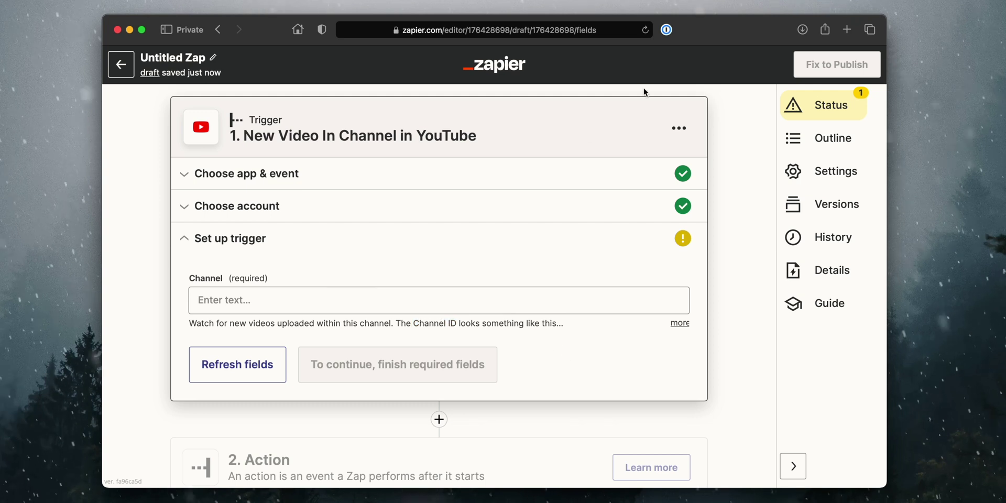
left_click(847, 29)
Step: Copy the channel ID from the YouTube channel page's web address and minimize that window
left_click(566, 30)
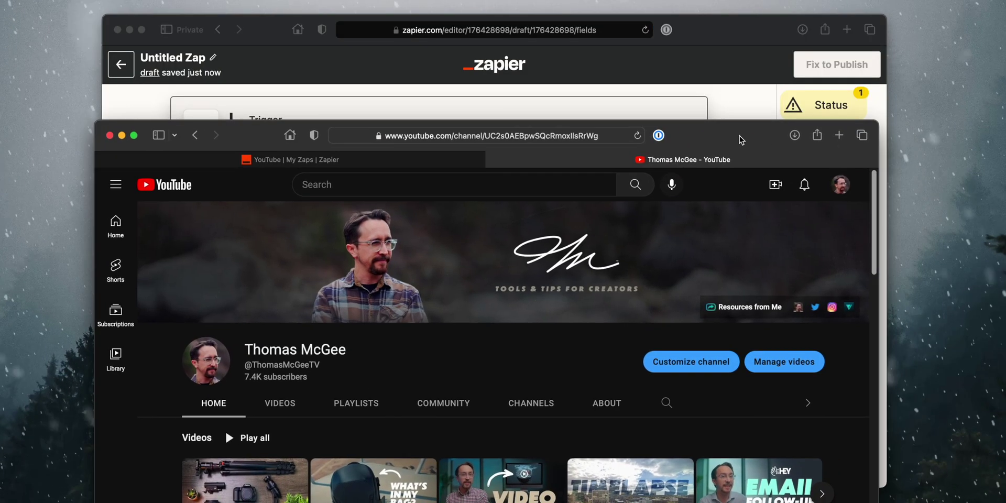
left_click(577, 134)
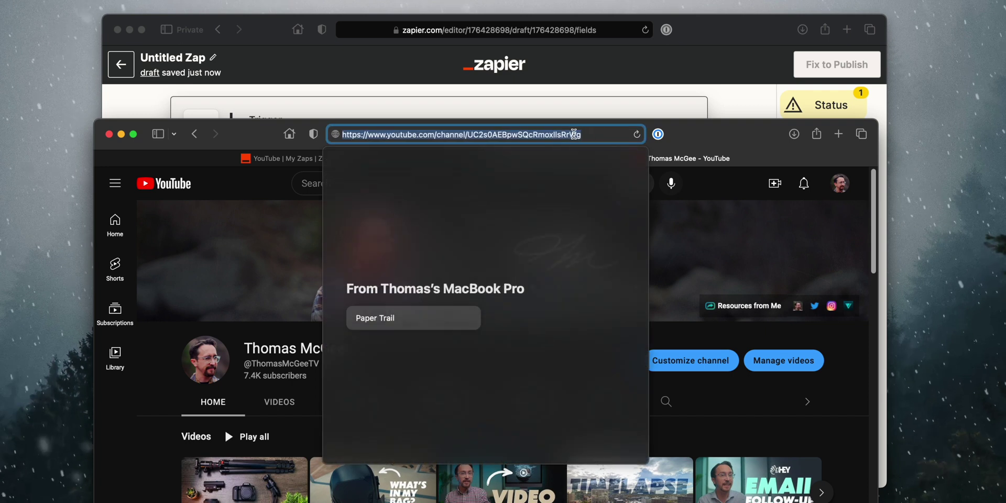
left_click(512, 134)
left_click_drag(382, 131, 579, 134)
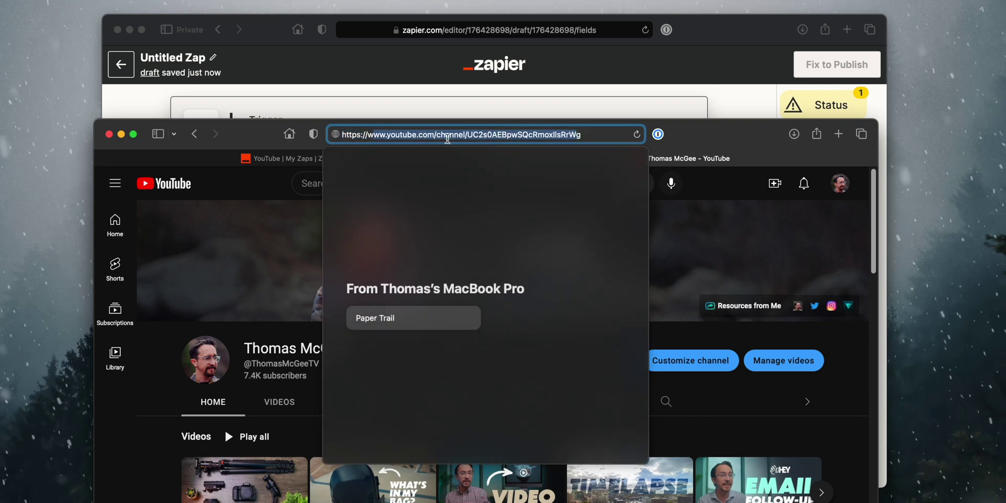
left_click(447, 136)
left_click_drag(446, 136, 591, 140)
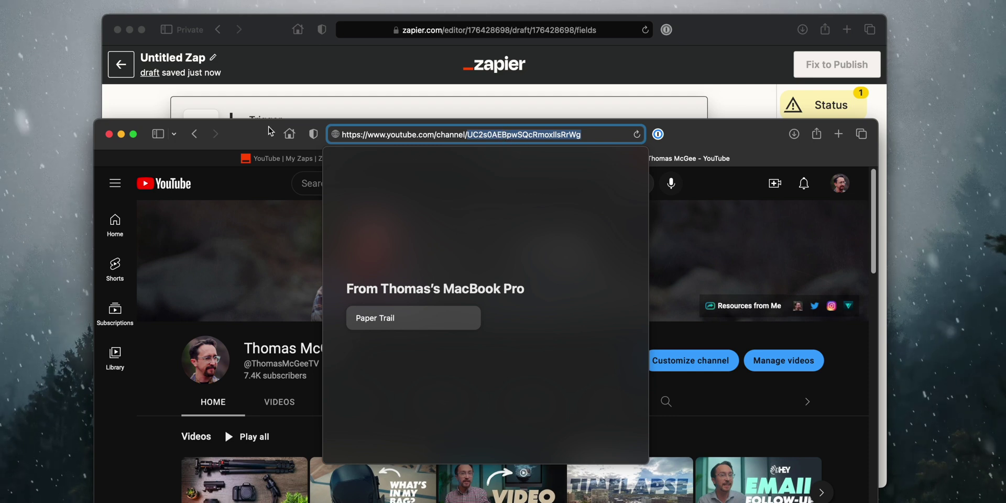
key("super+m")
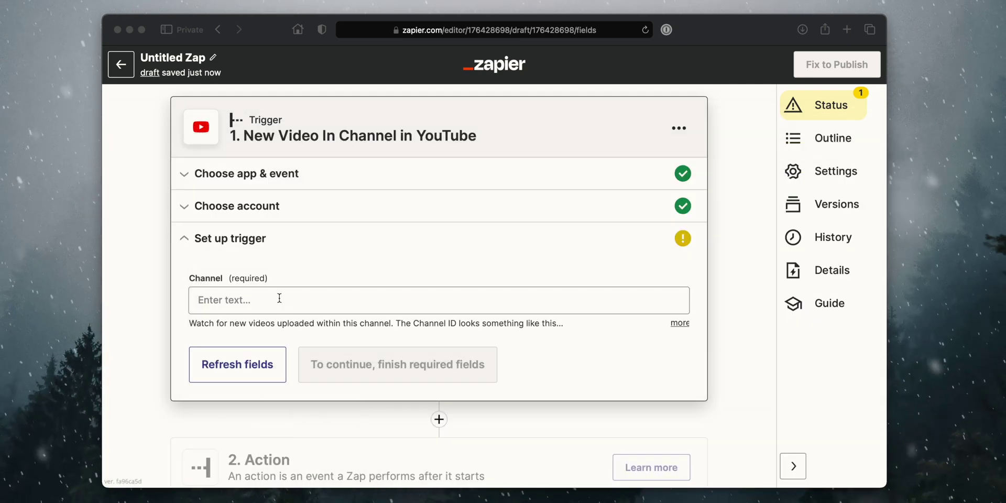
Step: Paste the channel ID into the Channel field, refresh the fields and continue
left_click(254, 295)
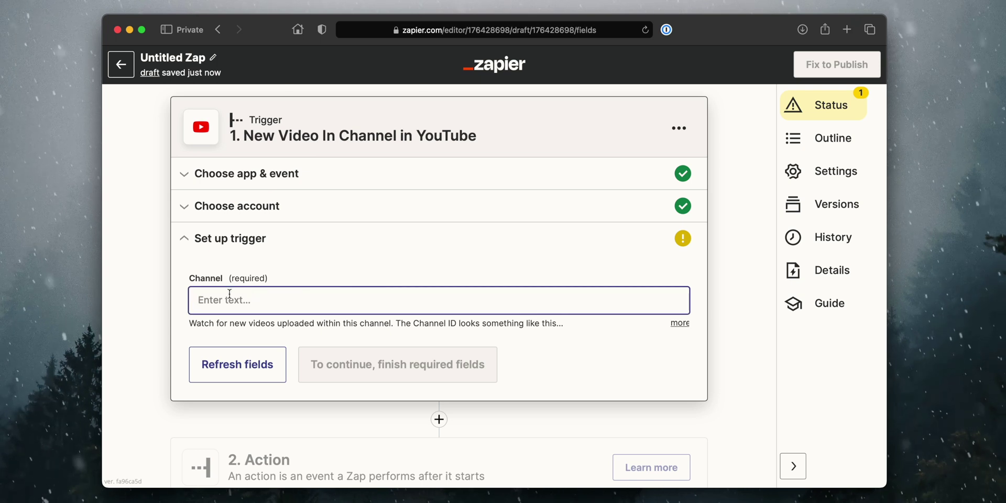
type("UC2s0AEBpwSQcRmoxIlsRrWg")
left_click_drag(197, 298, 384, 299)
left_click(384, 299)
left_click(249, 371)
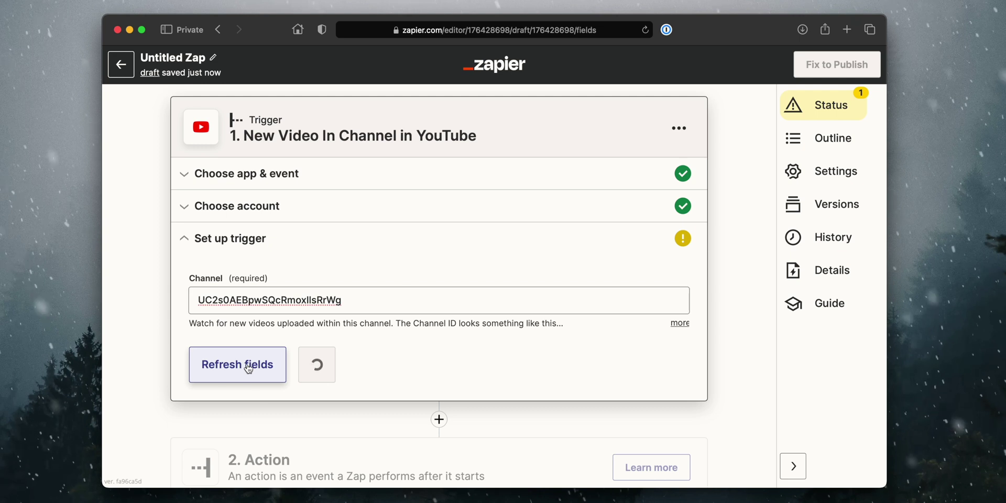
left_click(338, 366)
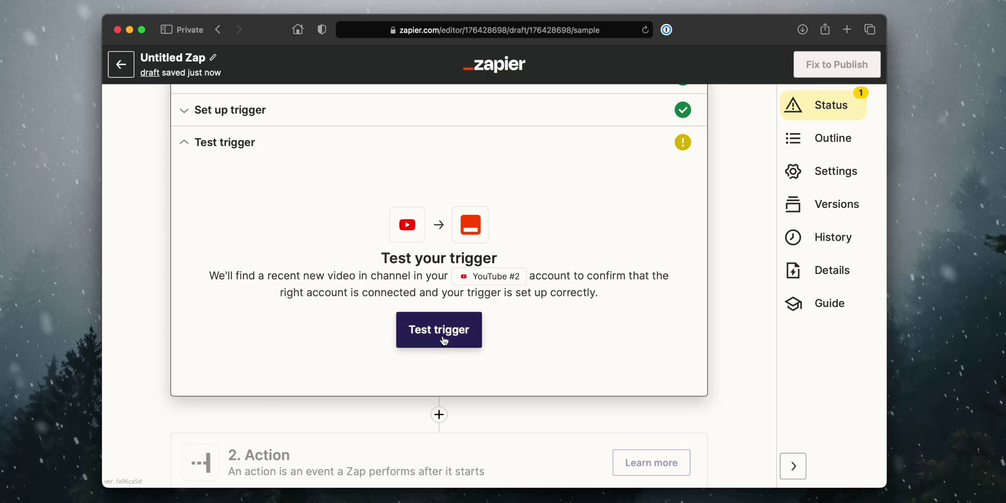
Step: Test the trigger and review the sample video 'How to Get a Video Wallpaper on a Mac (for Free)'
left_click(443, 340)
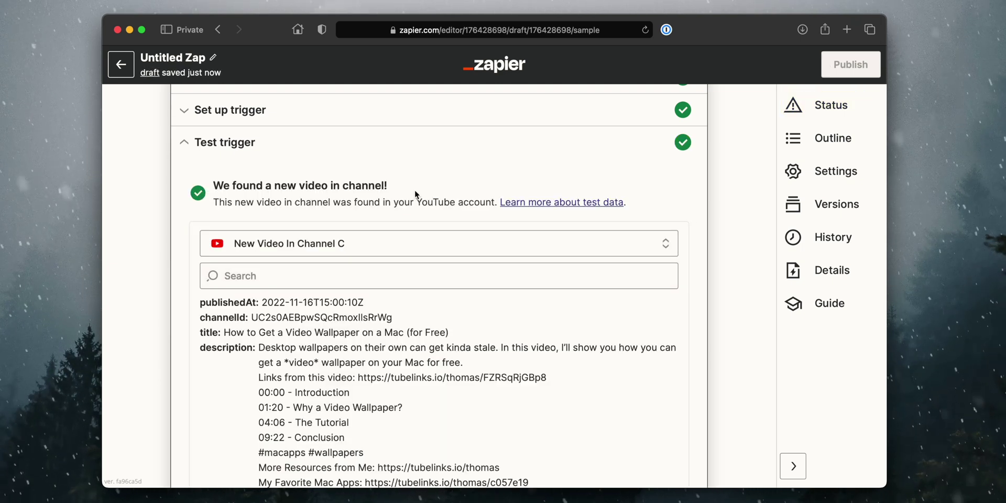
scroll(536, 320, "down", 3)
scroll(537, 322, "up", 6)
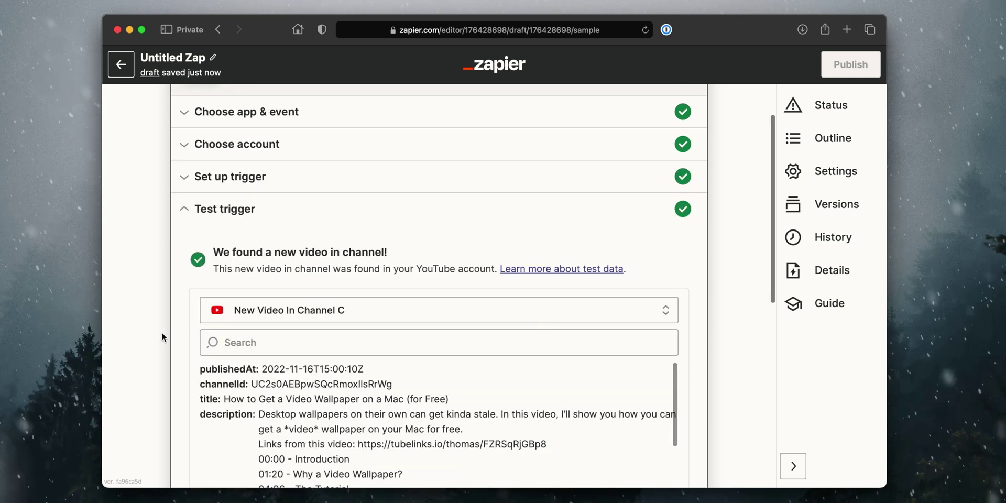
scroll(174, 323, "down", 4)
scroll(362, 414, "down", 3)
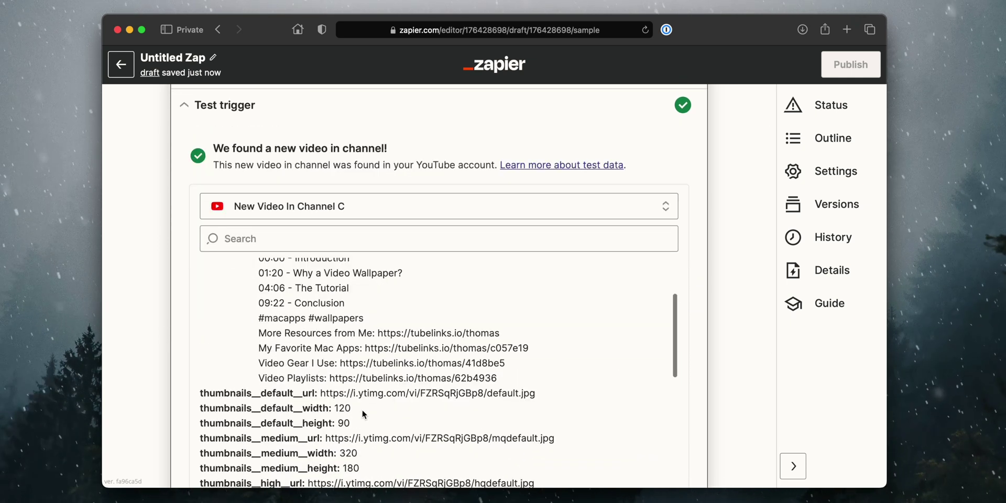
scroll(364, 403, "up", 5)
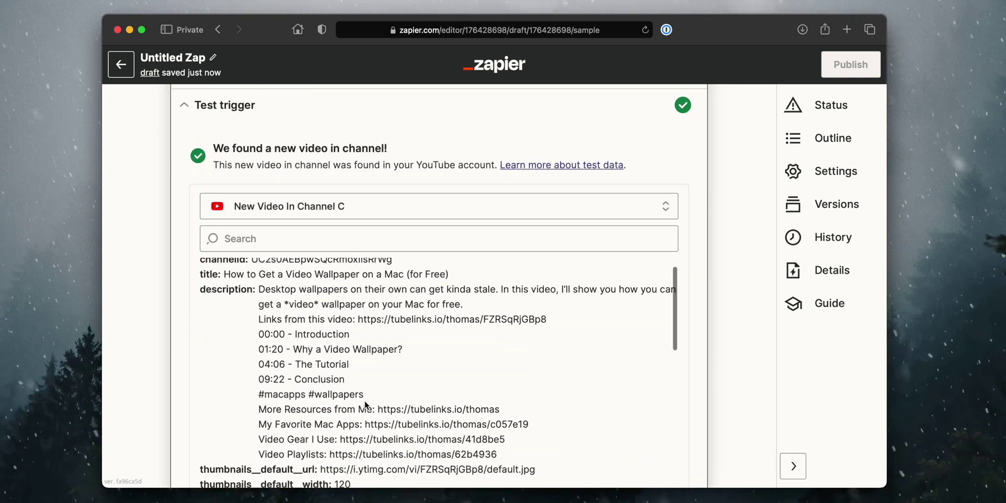
scroll(185, 251, "down", 6)
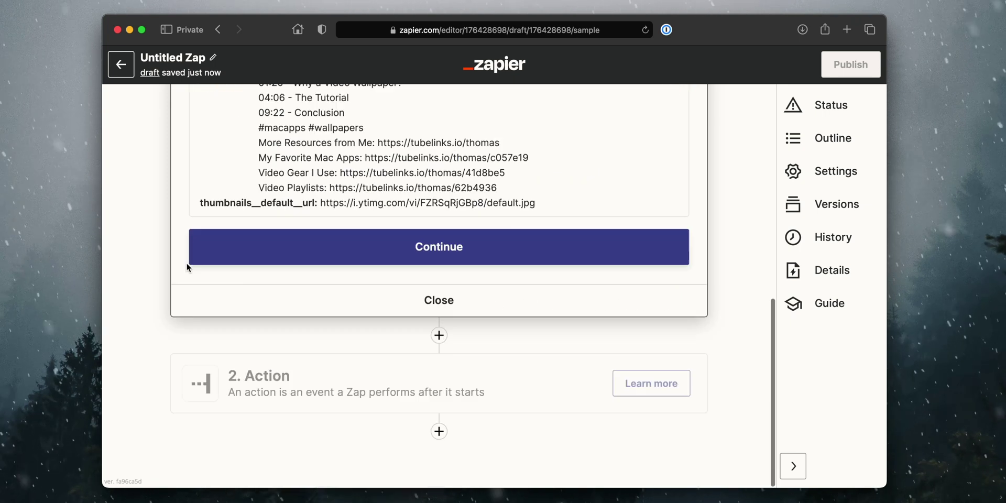
scroll(187, 263, "up", 2)
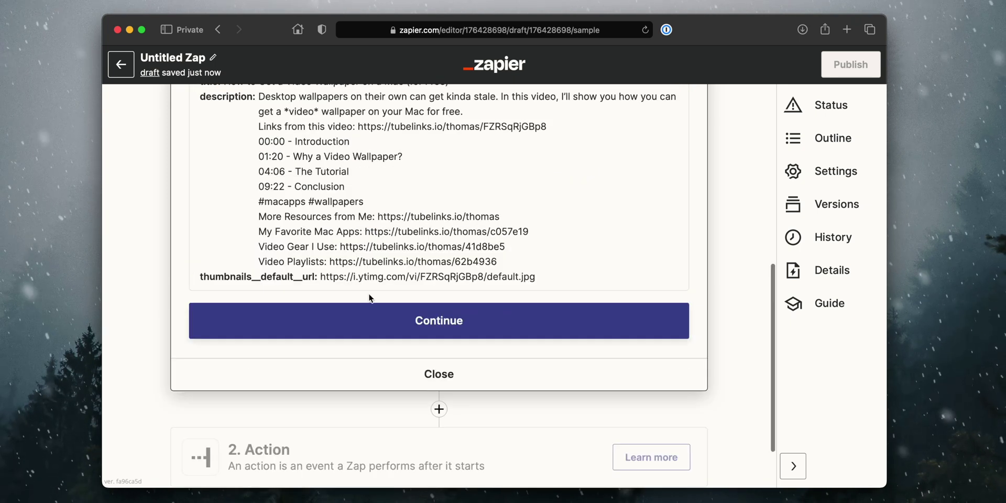
left_click(491, 323)
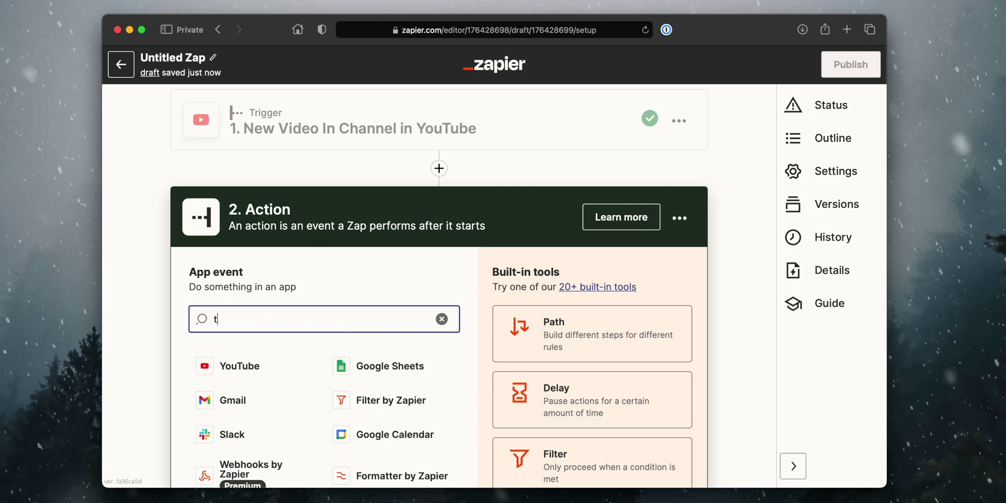
Step: Choose Twitter as the action app with the Create Tweet event
type("er")
key("Return")
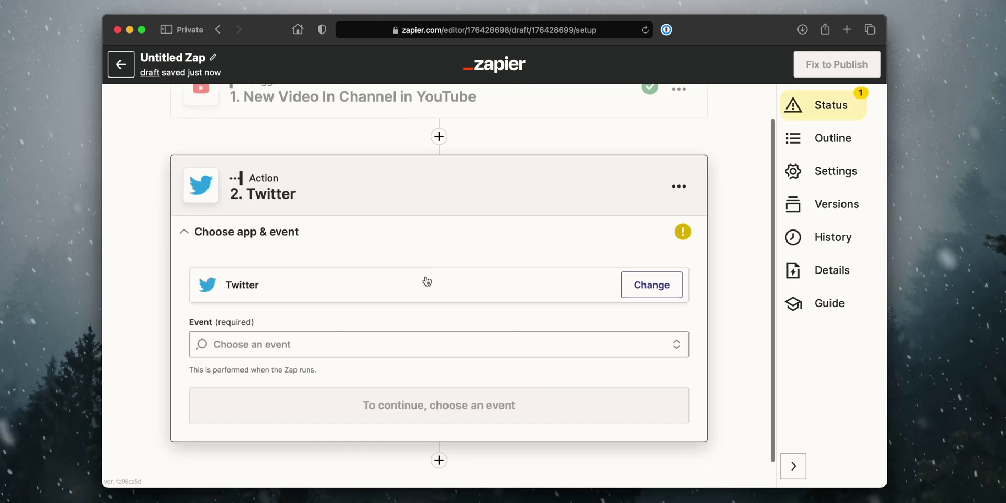
left_click(314, 314)
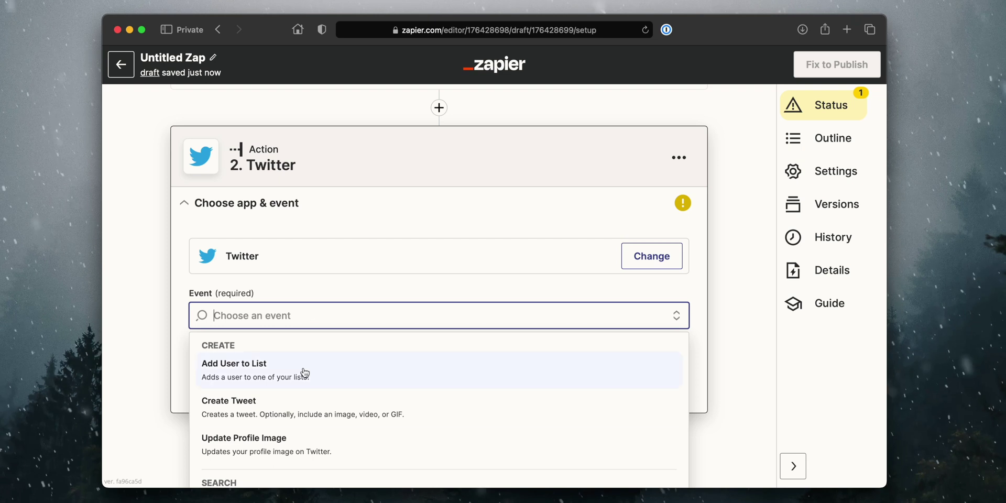
left_click(312, 412)
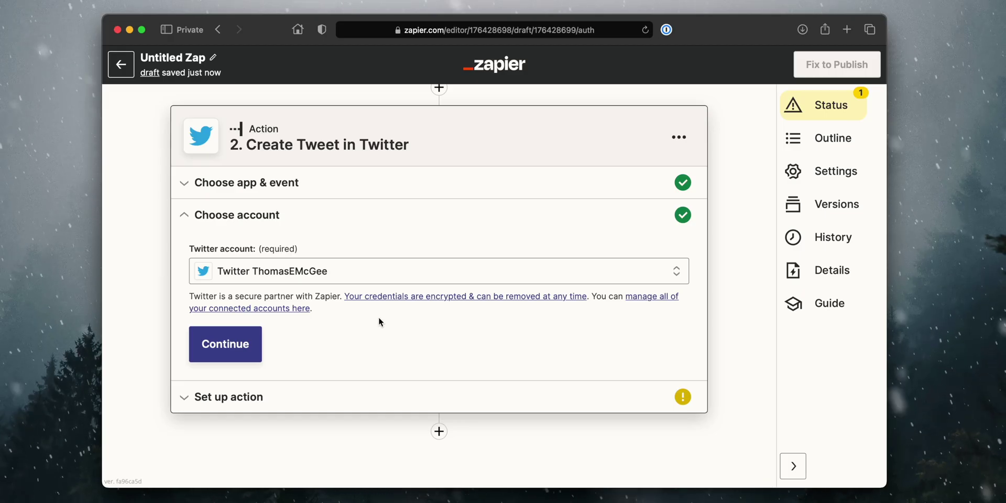
Step: Write the tweet Message as 'New Video:' followed by the video Title and Youtube.com URL
left_click(230, 356)
scroll(409, 315, "down", 2)
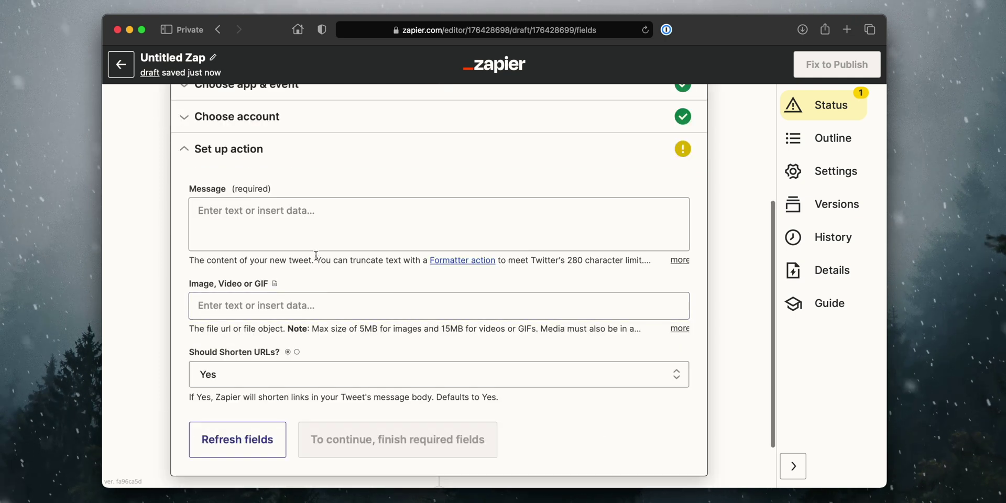
left_click(316, 215)
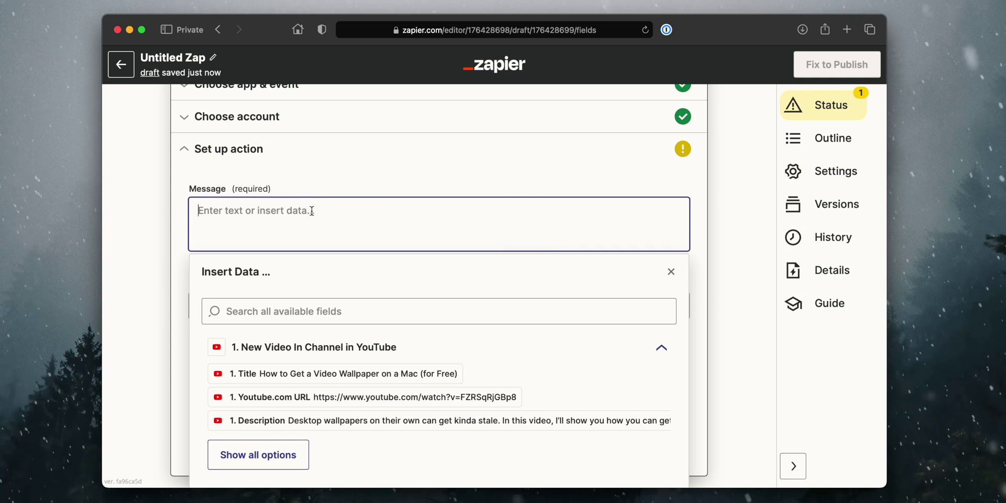
type("New Video:")
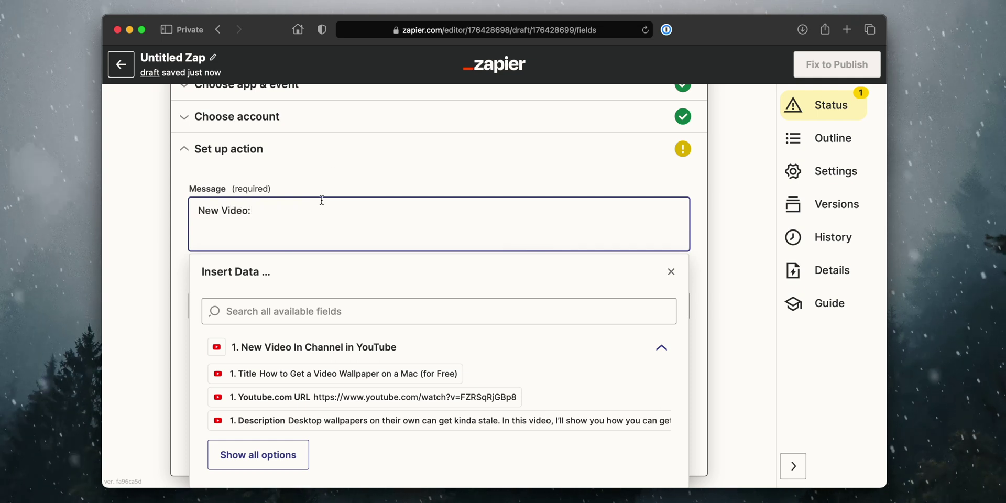
triple_click(261, 210)
left_click(269, 229)
left_click(268, 375)
left_click_drag(211, 212, 431, 218)
left_click(456, 212)
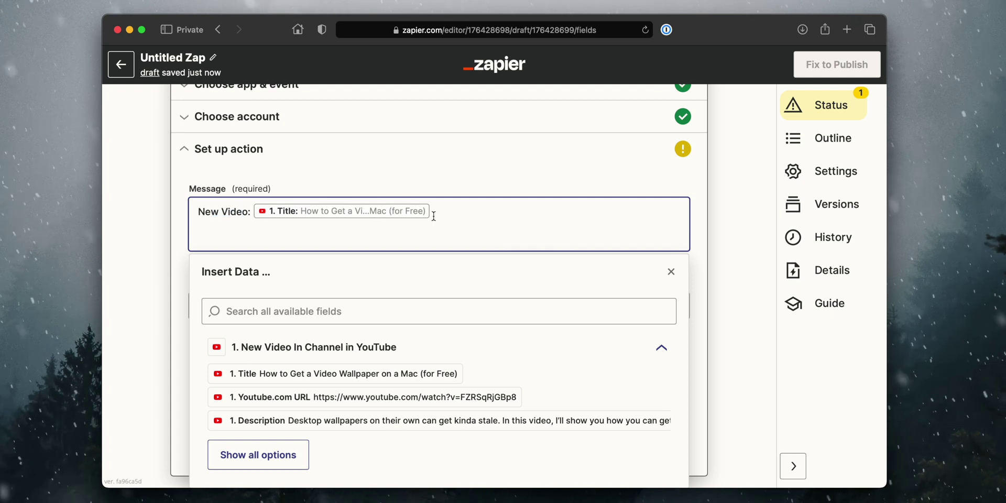
left_click(418, 400)
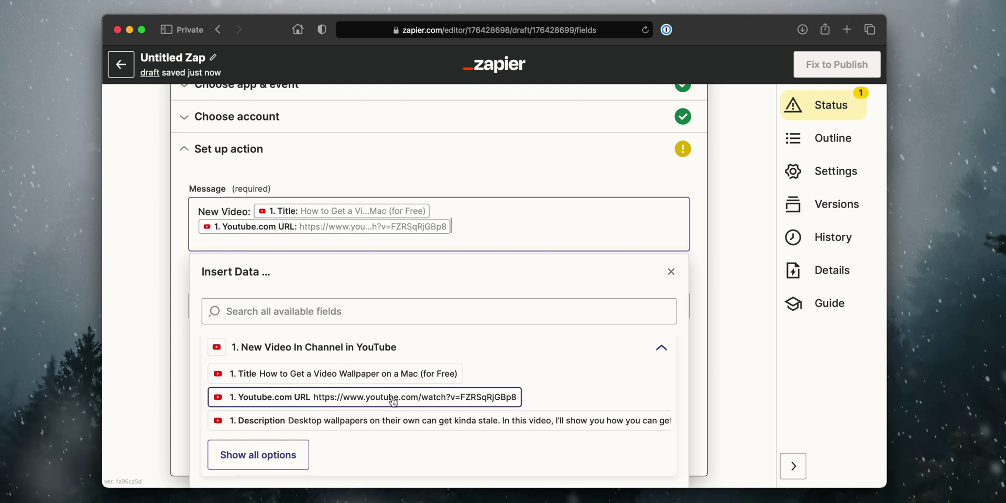
Step: Review the finished message and expand the list of all available YouTube fields
key("super+a")
left_click(503, 228)
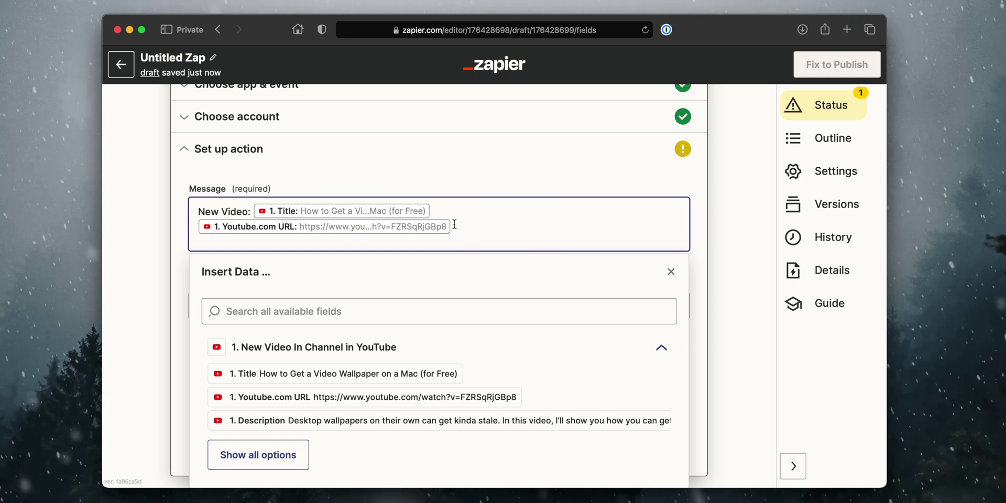
left_click_drag(199, 211, 251, 208)
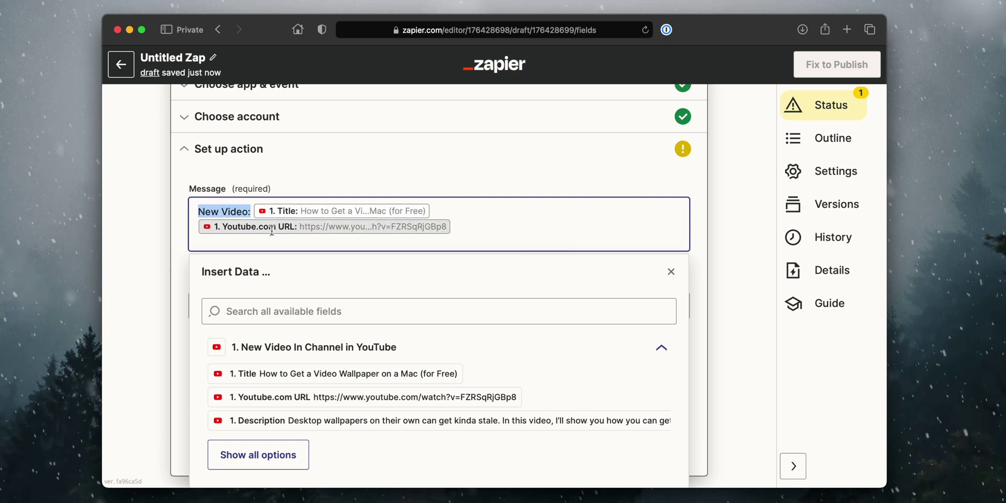
left_click(544, 225)
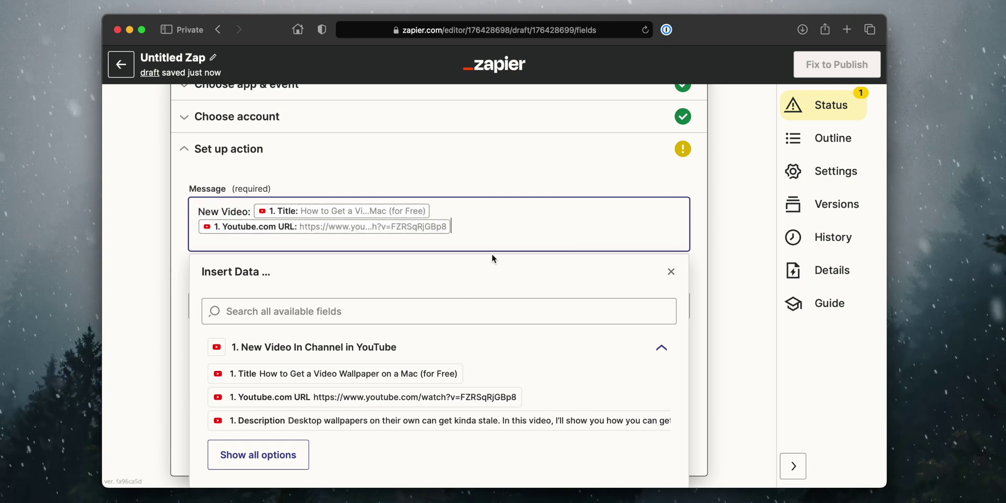
scroll(398, 367, "down", 1)
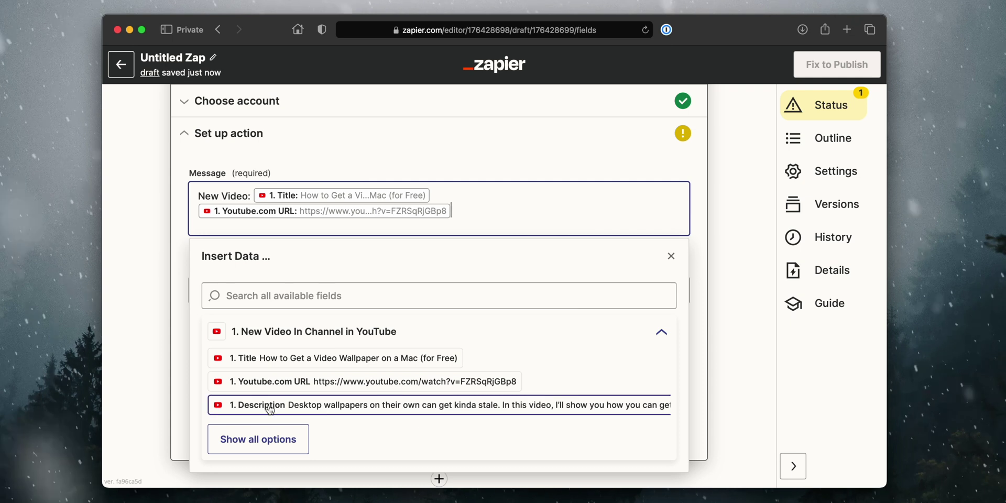
left_click(259, 439)
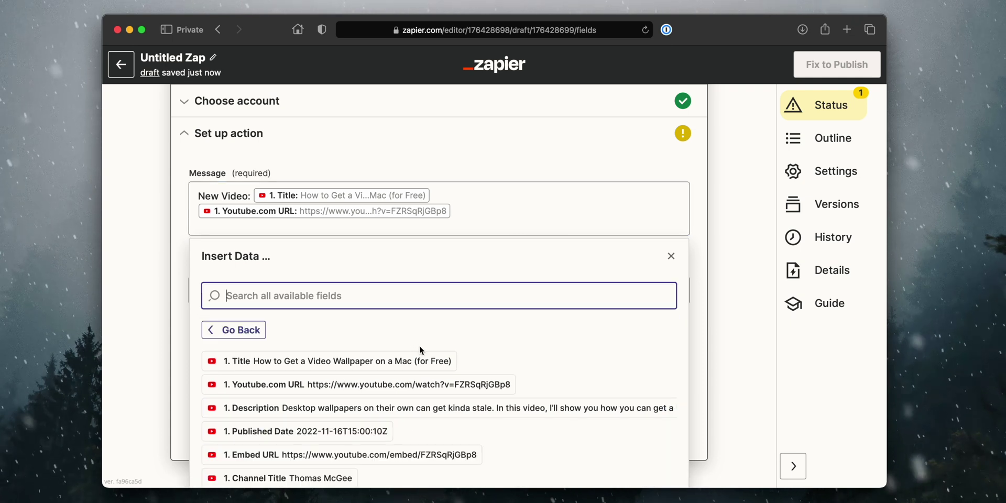
scroll(419, 345, "down", 3)
scroll(437, 344, "down", 2)
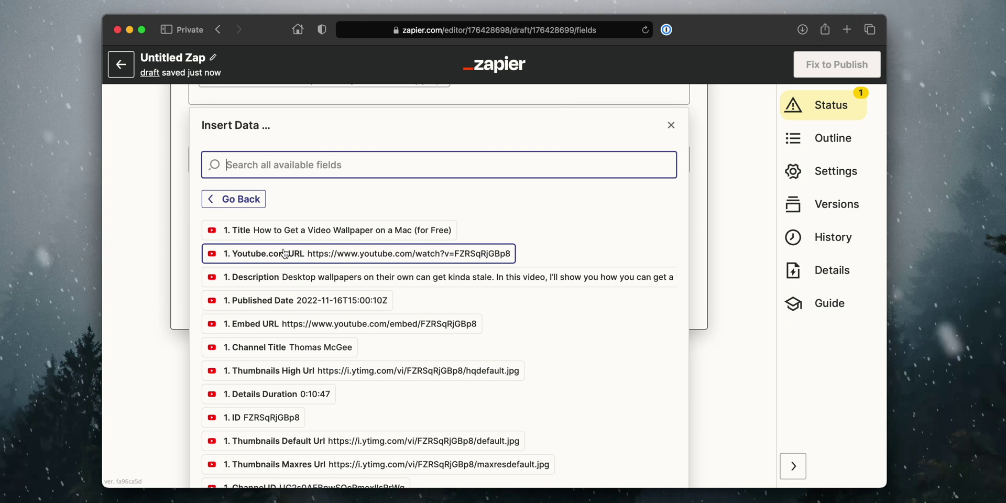
Step: Browse YouTube fields for the Image, Video or GIF field, leaving it empty
left_click(671, 125)
left_click(226, 282)
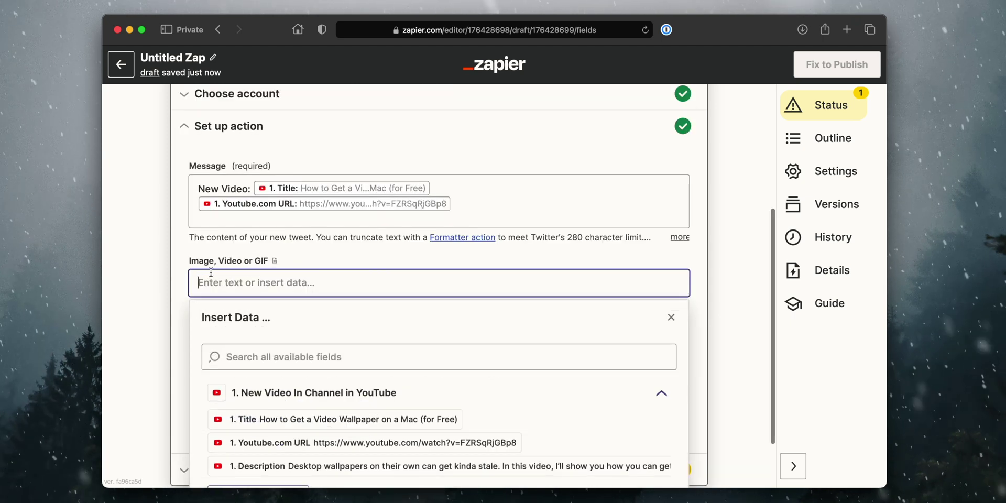
scroll(371, 303, "down", 3)
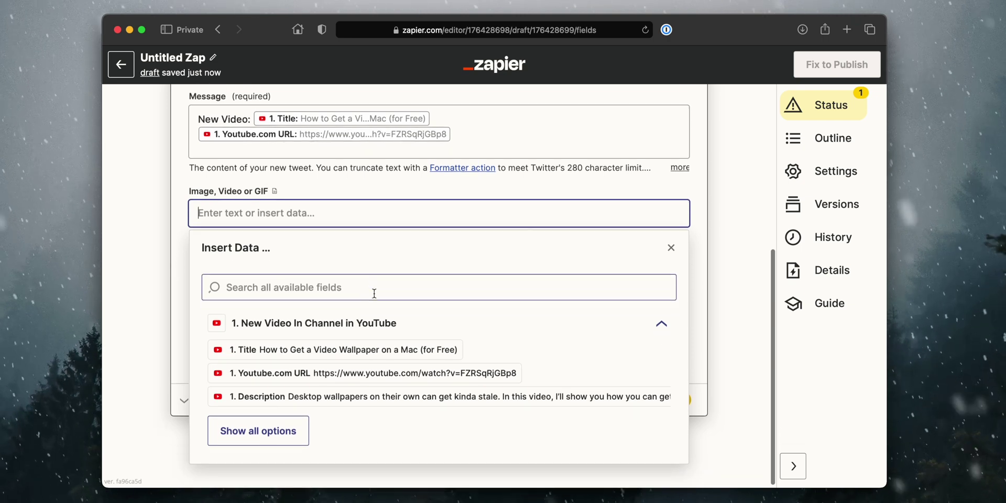
left_click(278, 427)
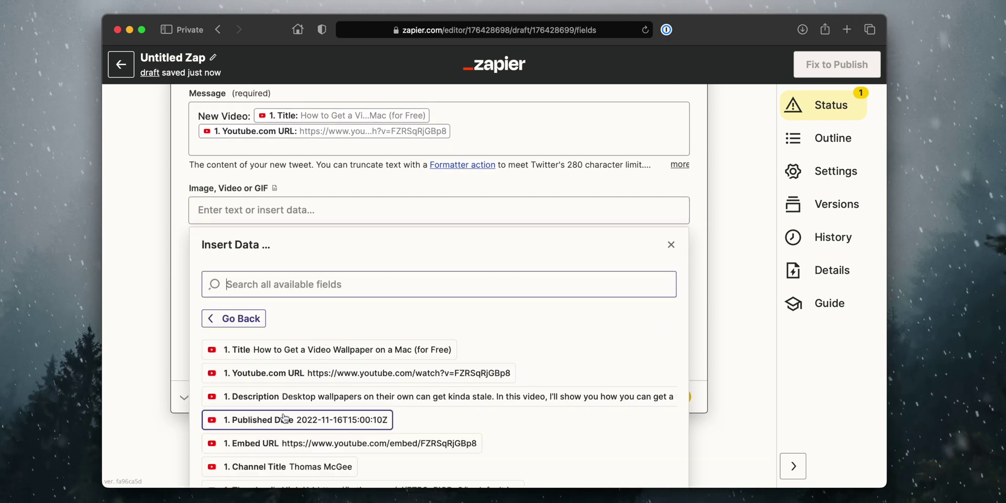
scroll(360, 313, "down", 5)
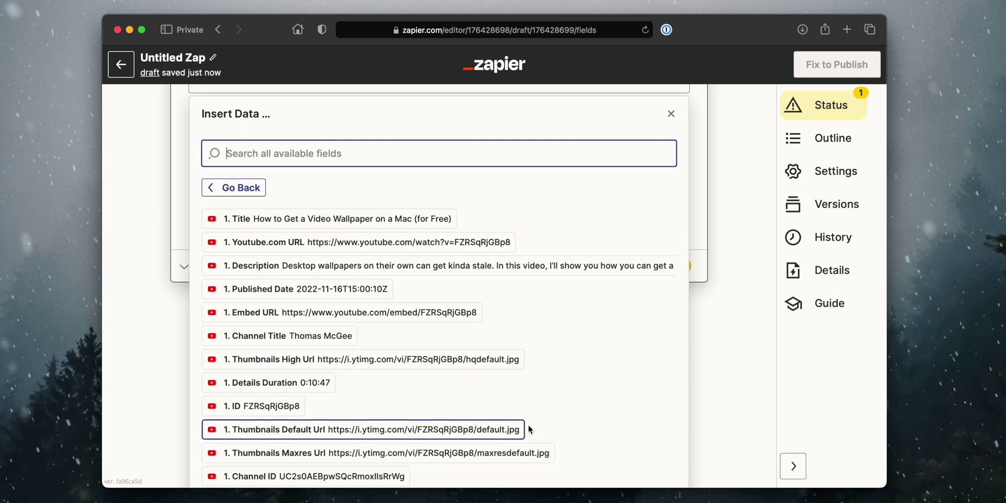
left_click(699, 218)
Step: Set Should Shorten URLs? to No and move on to testing the action
scroll(436, 247, "up", 1)
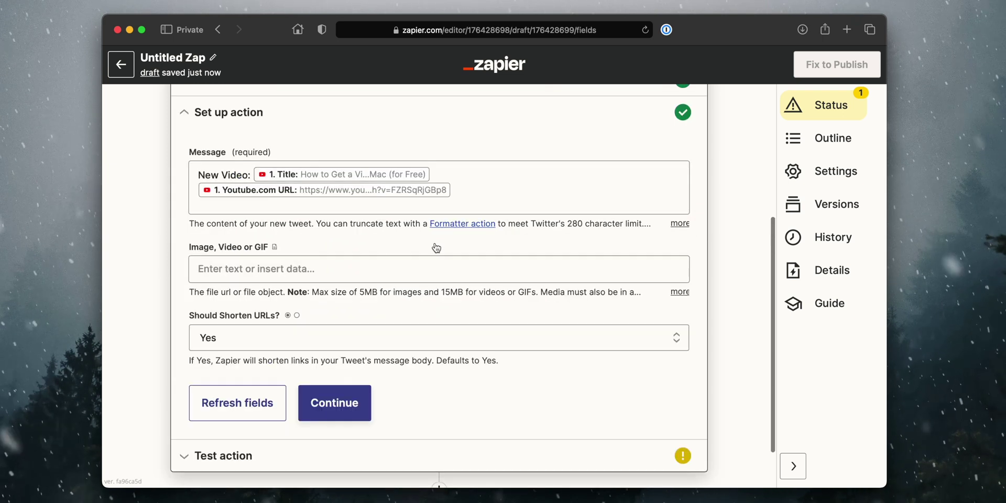
scroll(435, 248, "down", 1)
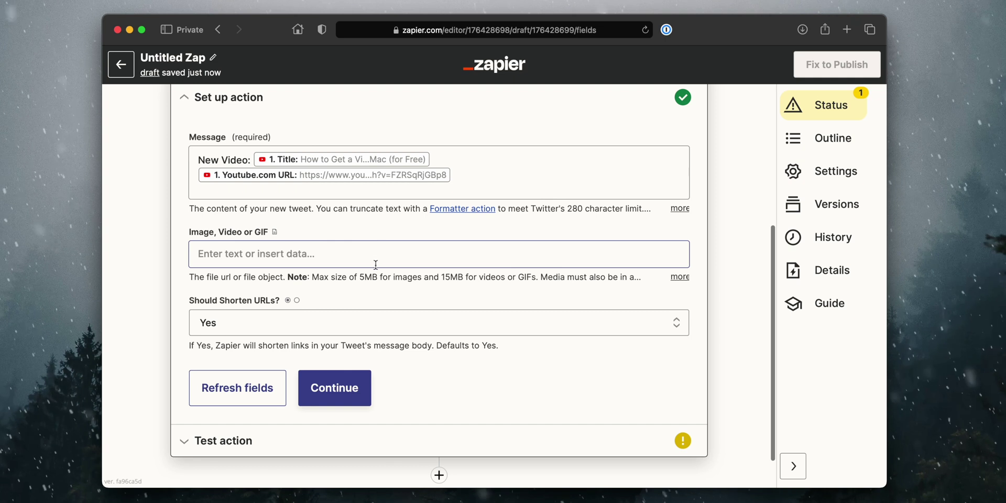
scroll(376, 264, "down", 1)
left_click(268, 303)
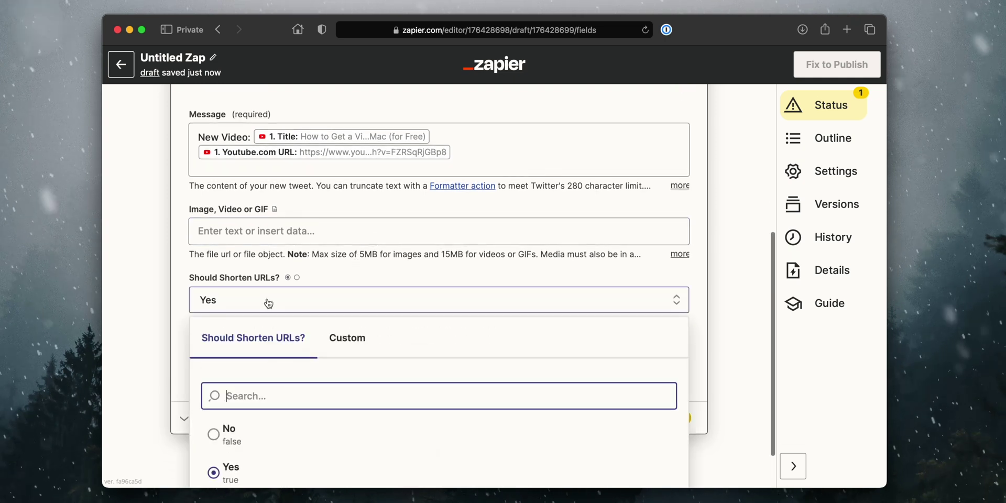
scroll(366, 355, "down", 2)
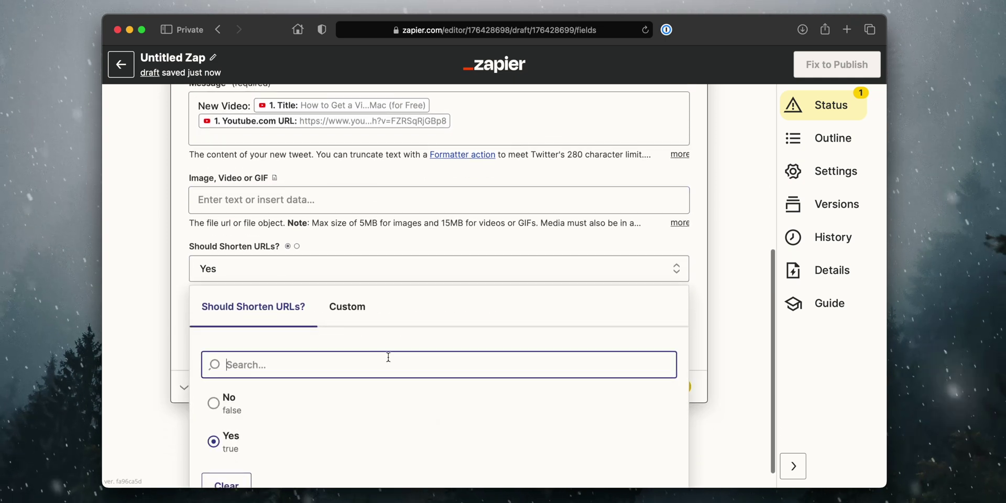
left_click(216, 412)
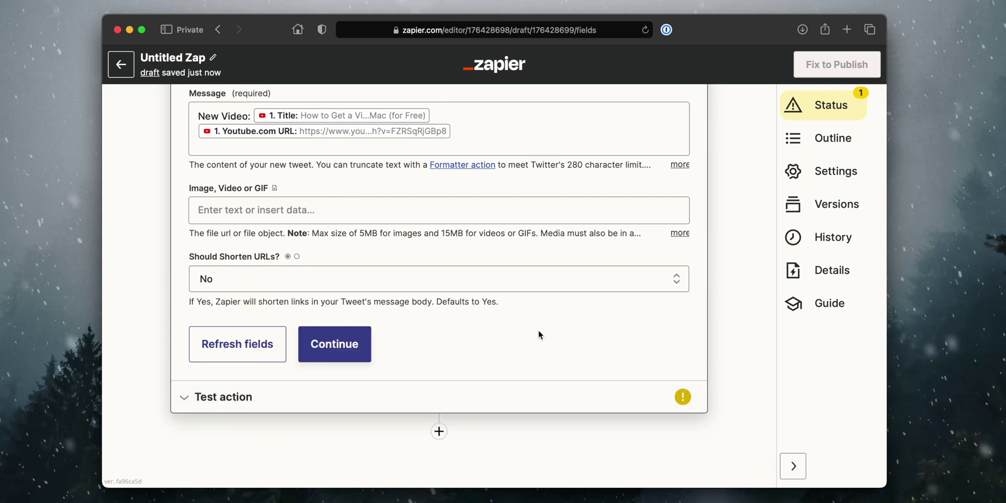
left_click(333, 345)
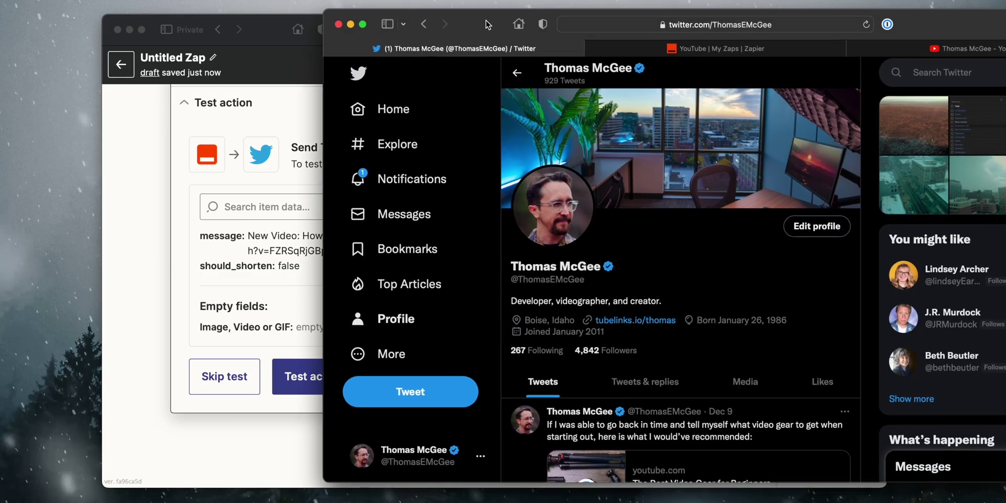
Step: Send a test tweet from the Create Tweet action, then bring Twitter forward to check it
left_click_drag(486, 20, 472, 24)
scroll(661, 299, "down", 6)
scroll(662, 299, "up", 2)
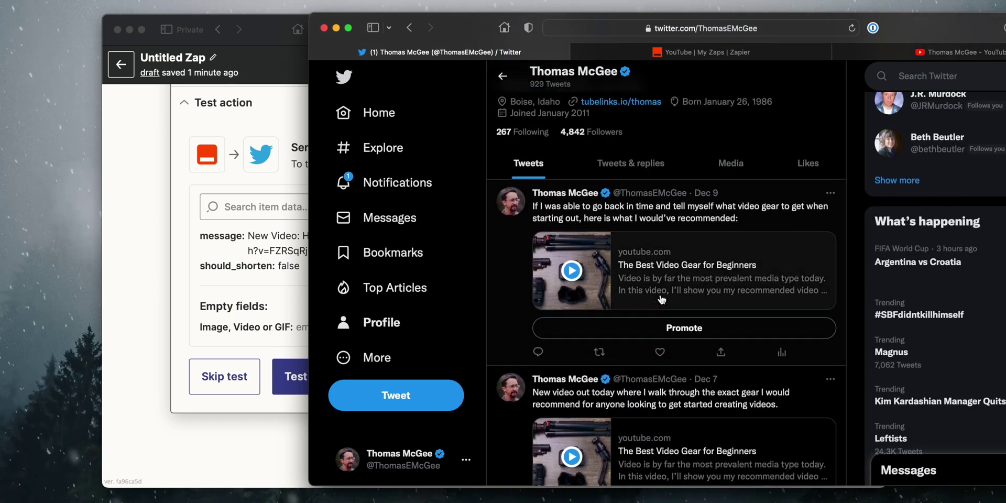
left_click(197, 258)
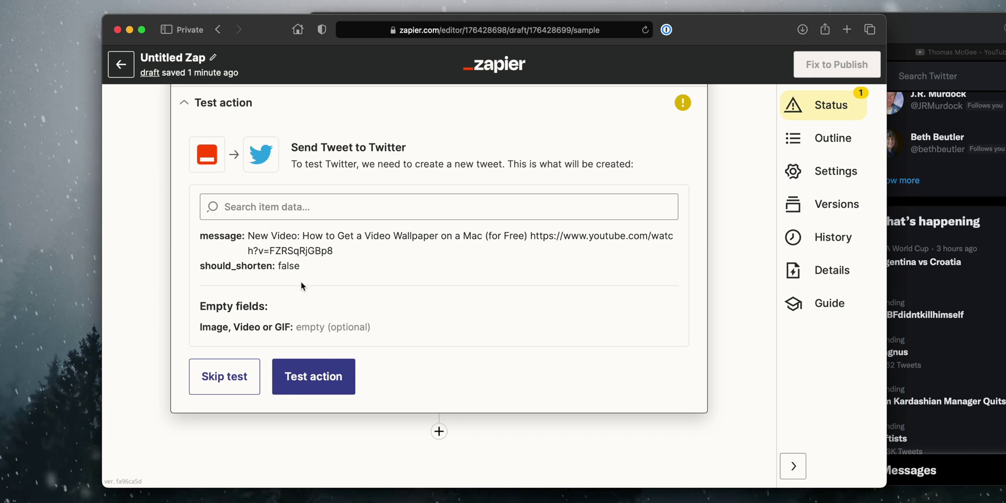
left_click(303, 385)
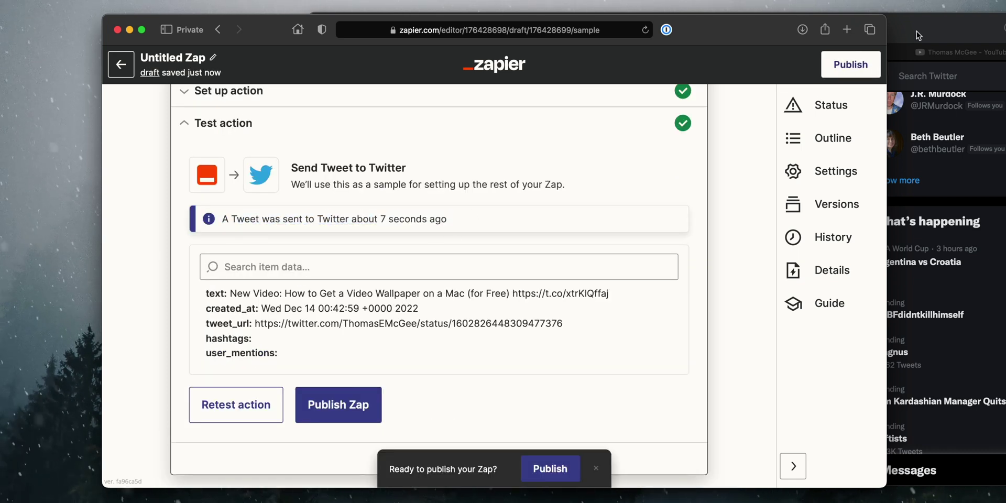
left_click(892, 42)
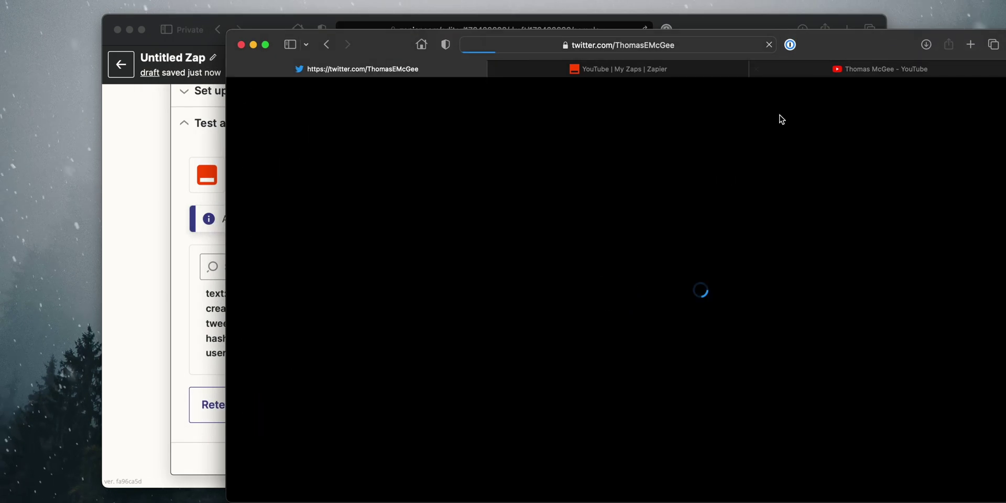
Step: Open the posted test tweet, check its video title text and play the embedded video
left_click(435, 296)
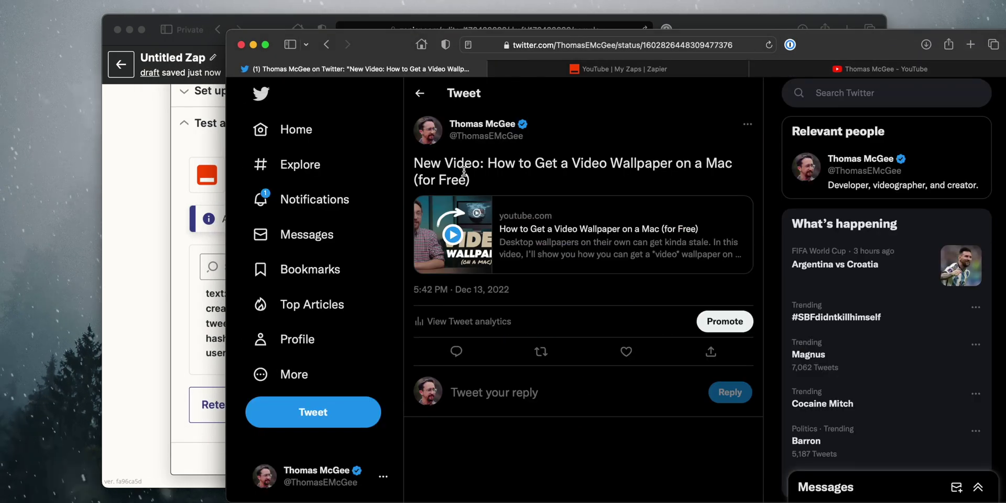
left_click_drag(470, 180, 419, 165)
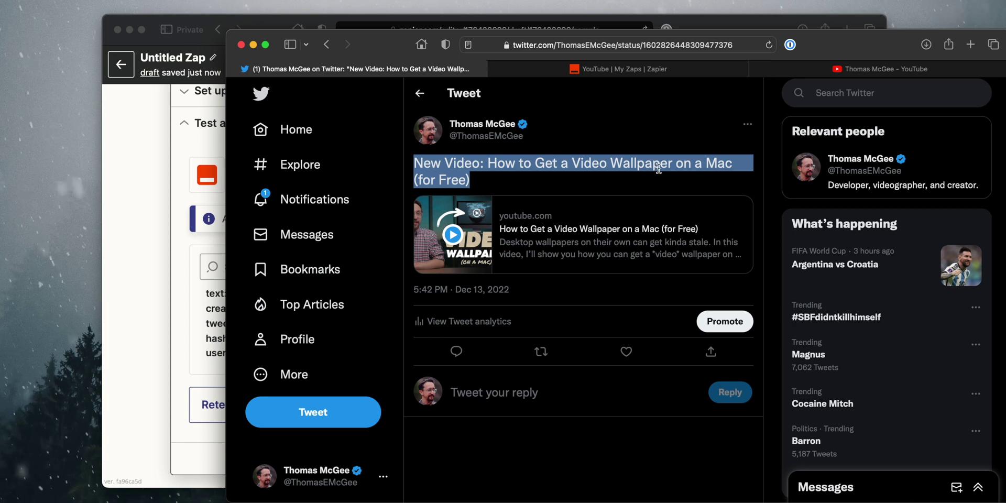
left_click(530, 172)
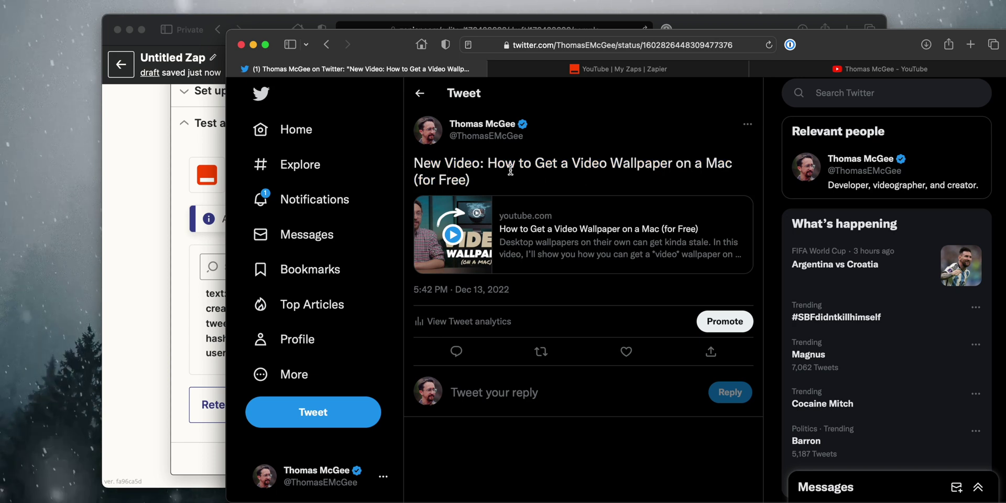
left_click_drag(495, 163, 703, 158)
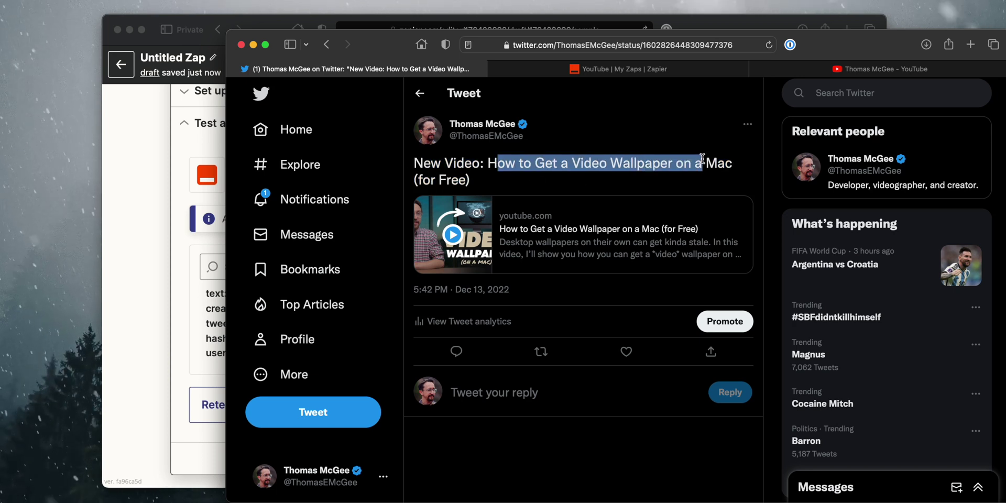
left_click(574, 225)
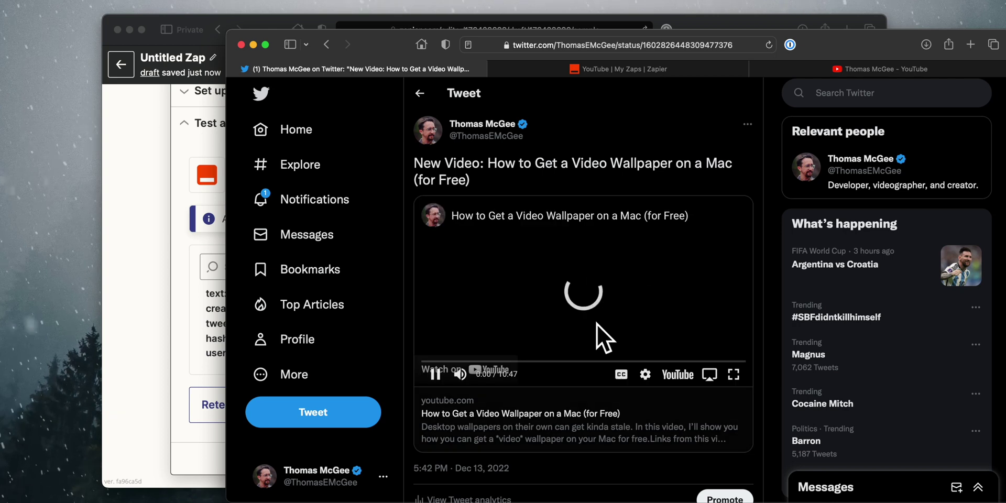
left_click(511, 328)
left_click_drag(289, 61, 230, 38)
Step: Delete the test tweet and minimize the Twitter window
left_click(700, 112)
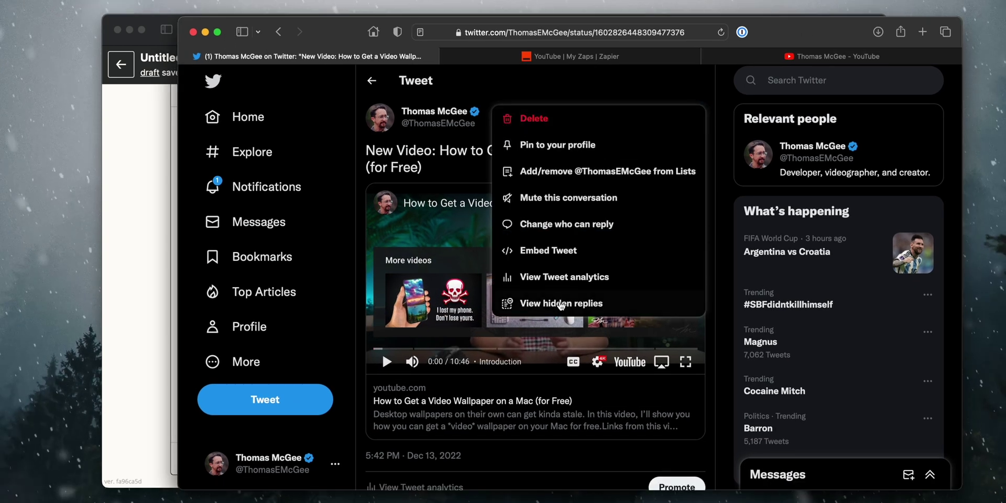
left_click(533, 120)
left_click(573, 301)
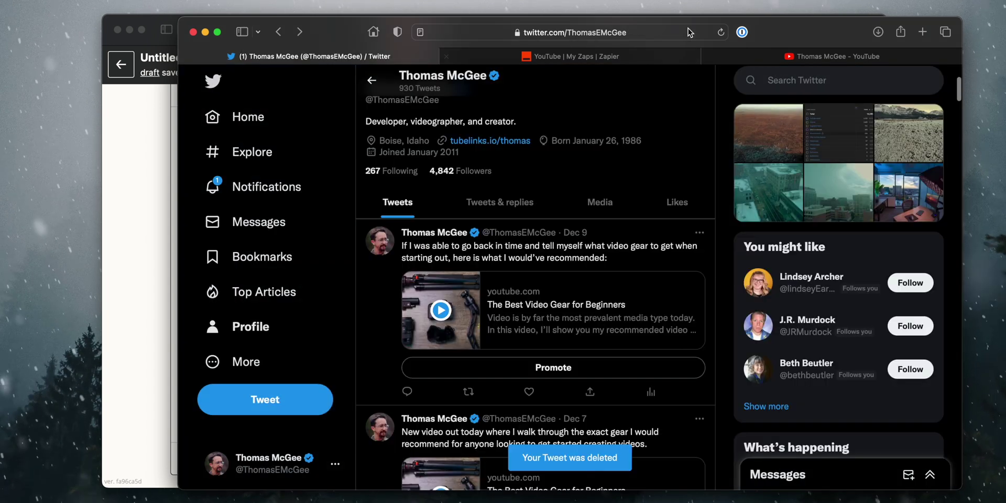
left_click_drag(782, 37, 809, 56)
key("super+m")
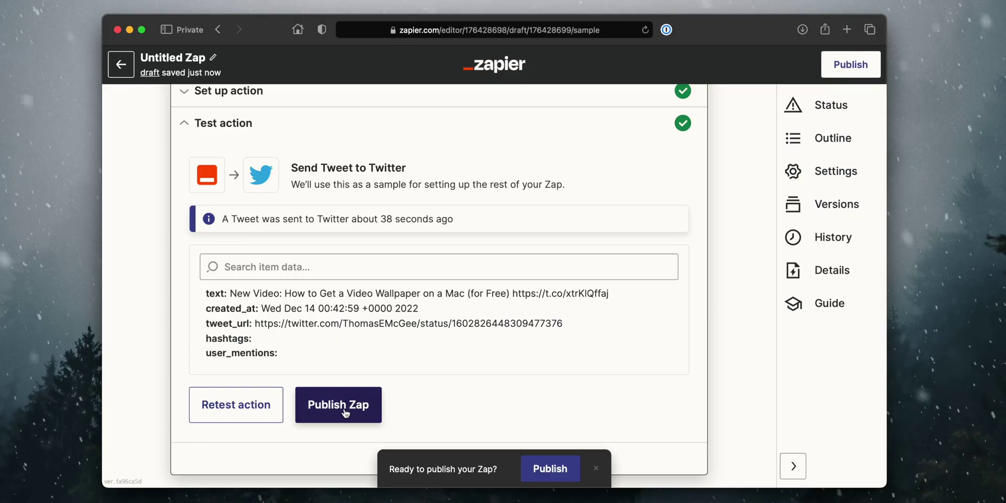
Step: Publish and turn on the Zap, renaming it 'Auto Tweet New YouTube Videos'
left_click(346, 413)
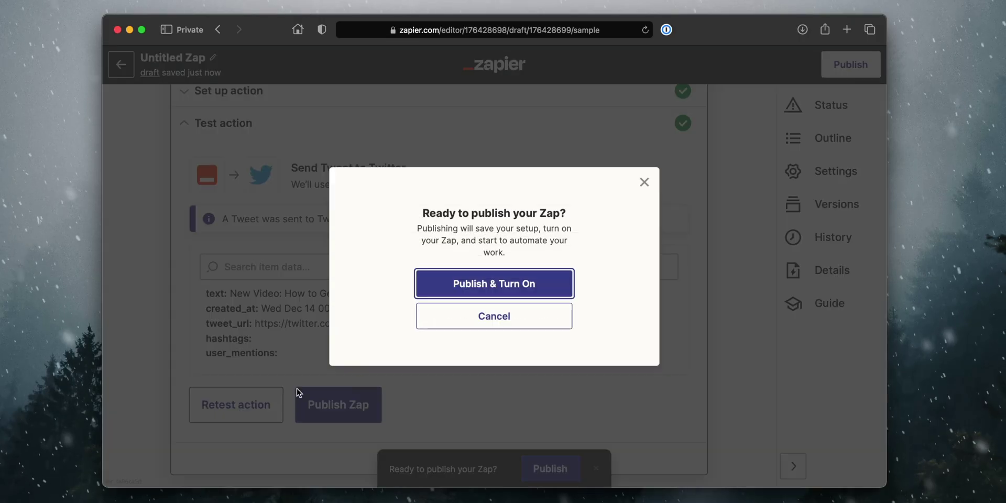
left_click(503, 286)
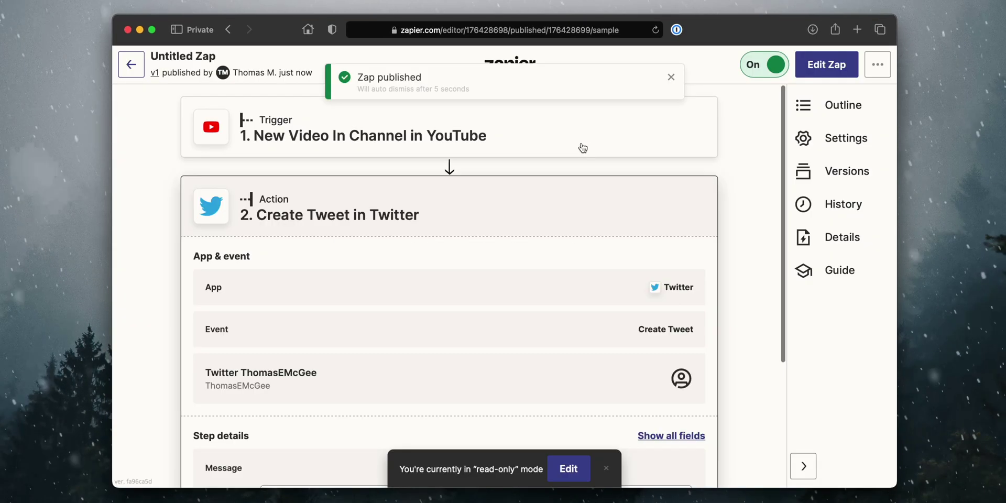
left_click(167, 64)
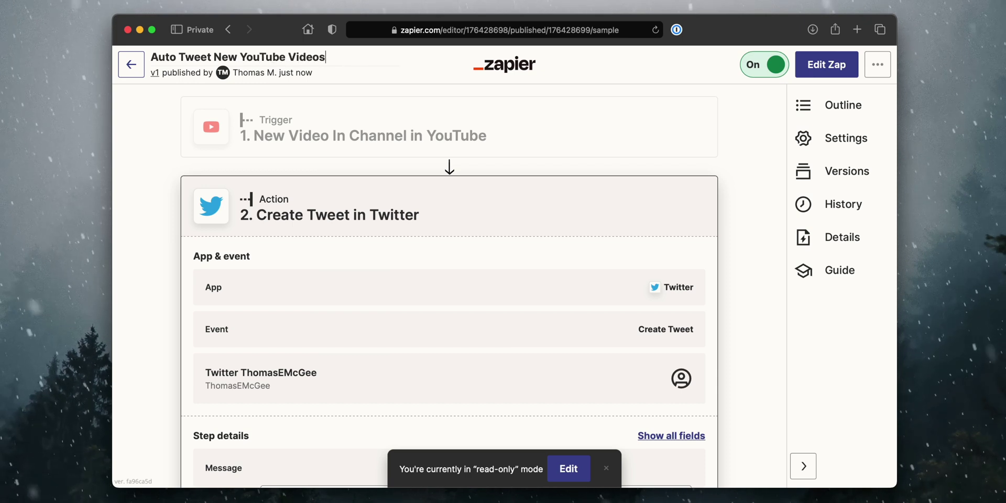
key("Return")
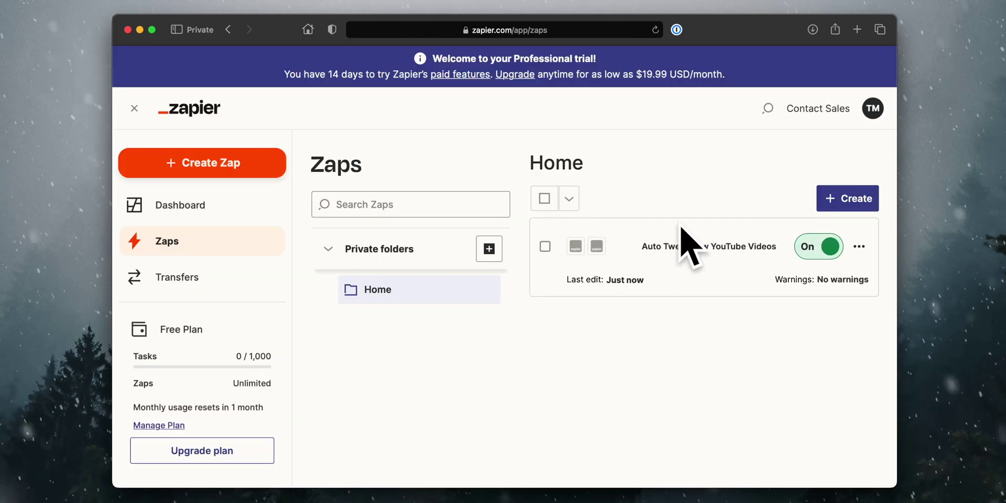